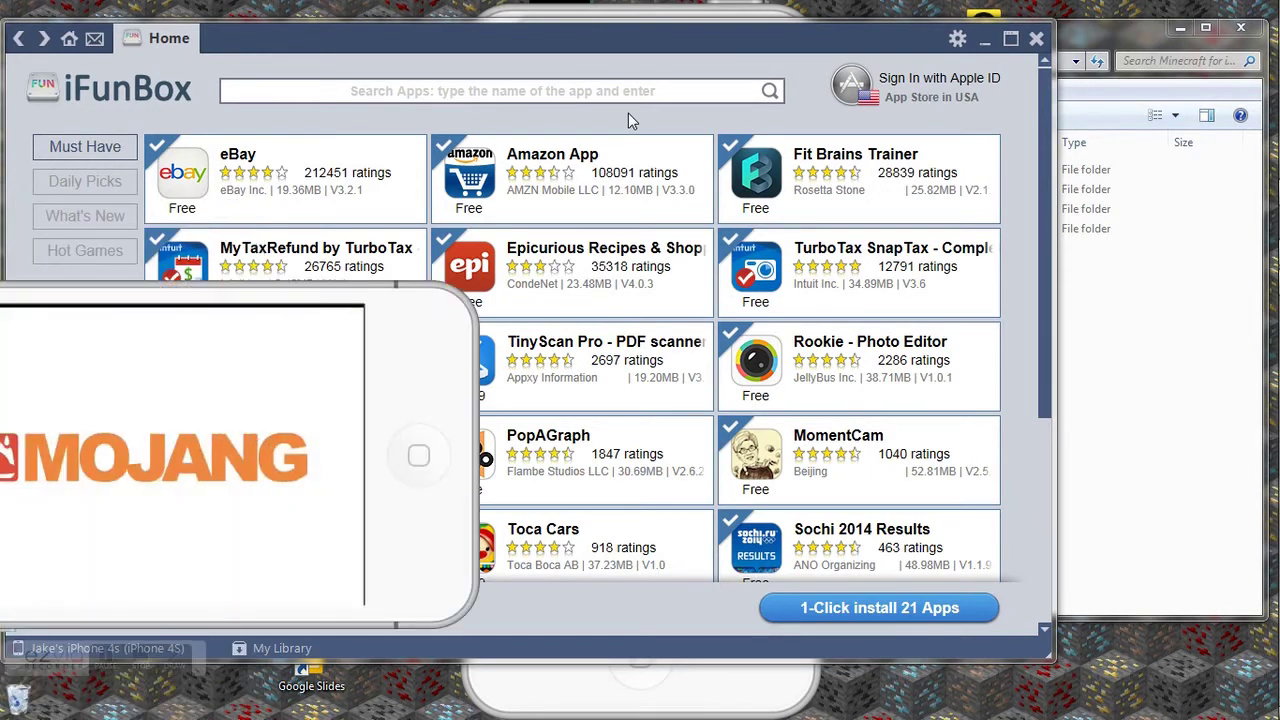
- Reposition the mirrored phone and iFunBox windows, and bring the Minecraft for iOS folder window to the front
left_click_drag(405, 400, 960, 240)
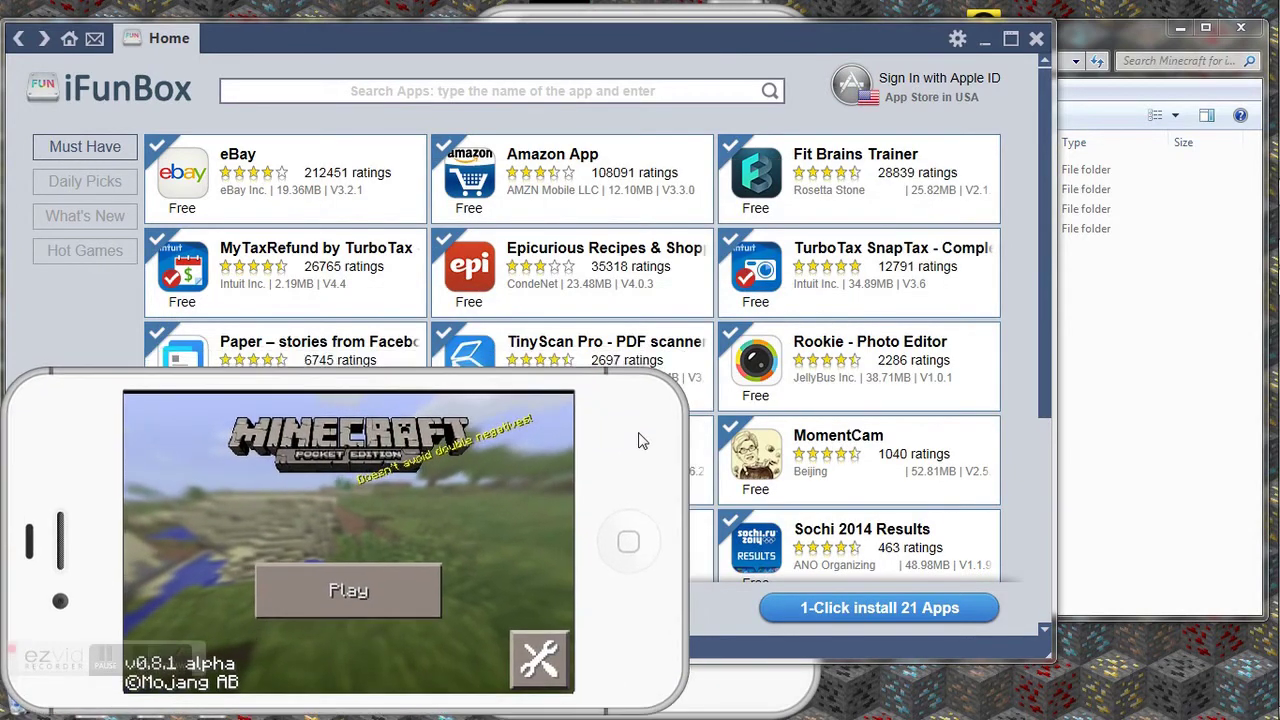
left_click_drag(883, 49, 900, 103)
left_click(1186, 302)
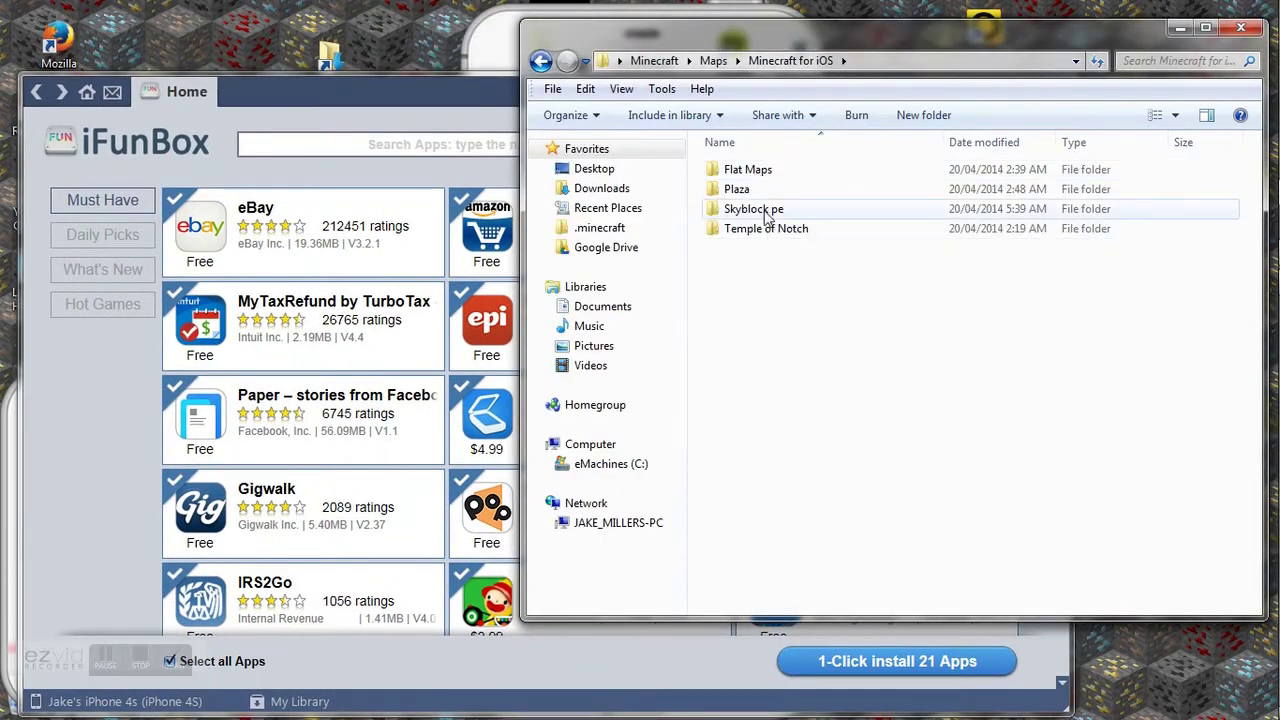
left_click_drag(753, 260, 808, 256)
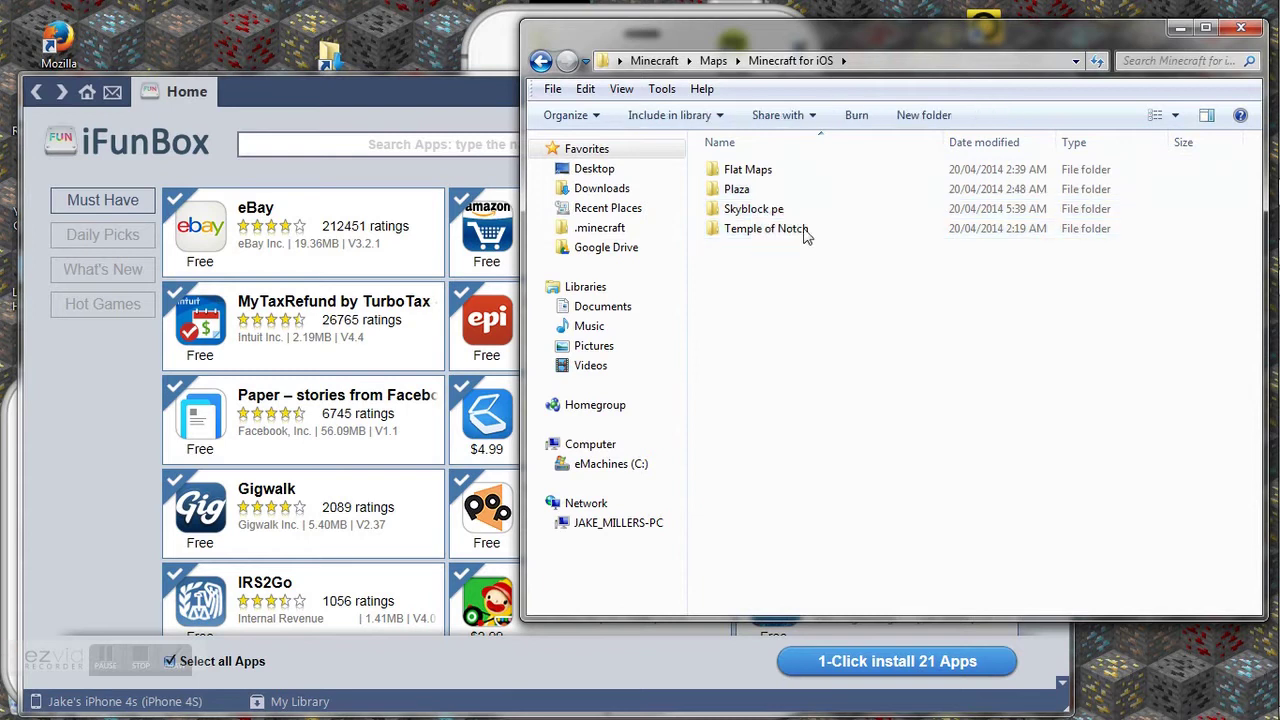
- Look inside the Flat Maps and Plaza map folders, returning to the Minecraft for iOS folder after each
double_click(776, 172)
mouse_move(763, 380)
left_mouse_down()
mouse_move(796, 252)
mouse_move(790, 165)
mouse_move(765, 380)
left_mouse_up()
key("BackSpace")
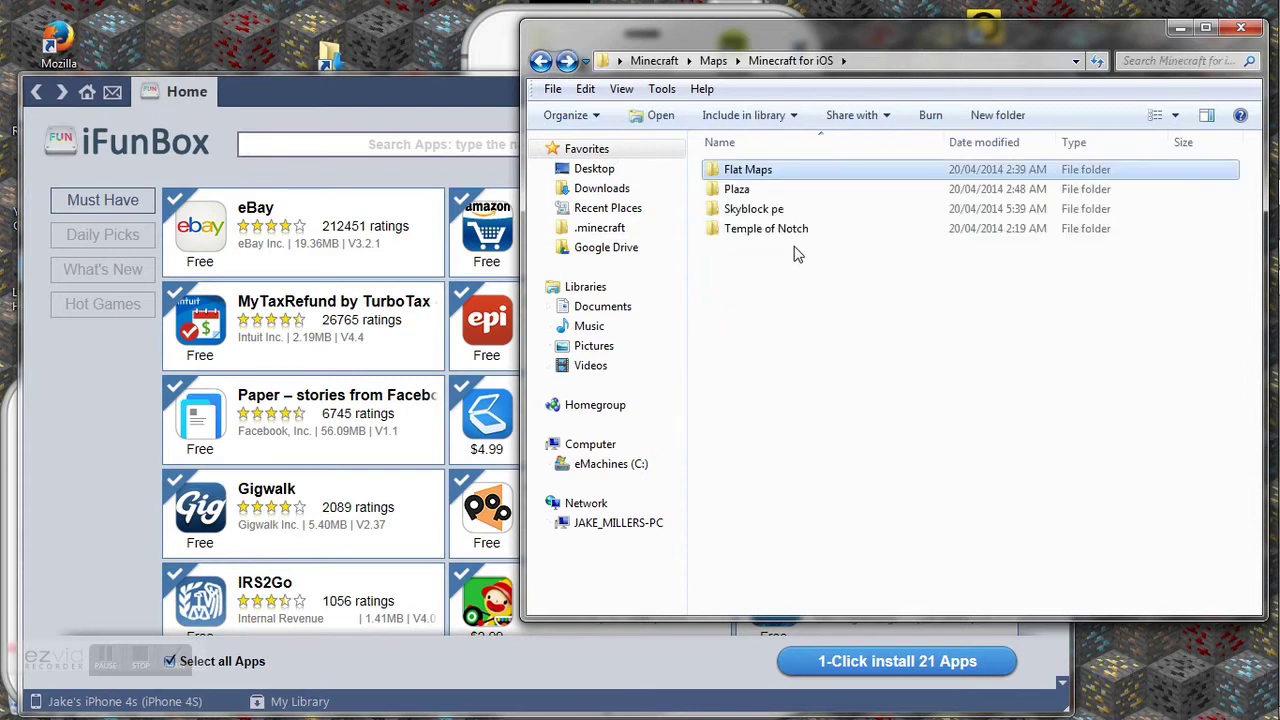
double_click(829, 193)
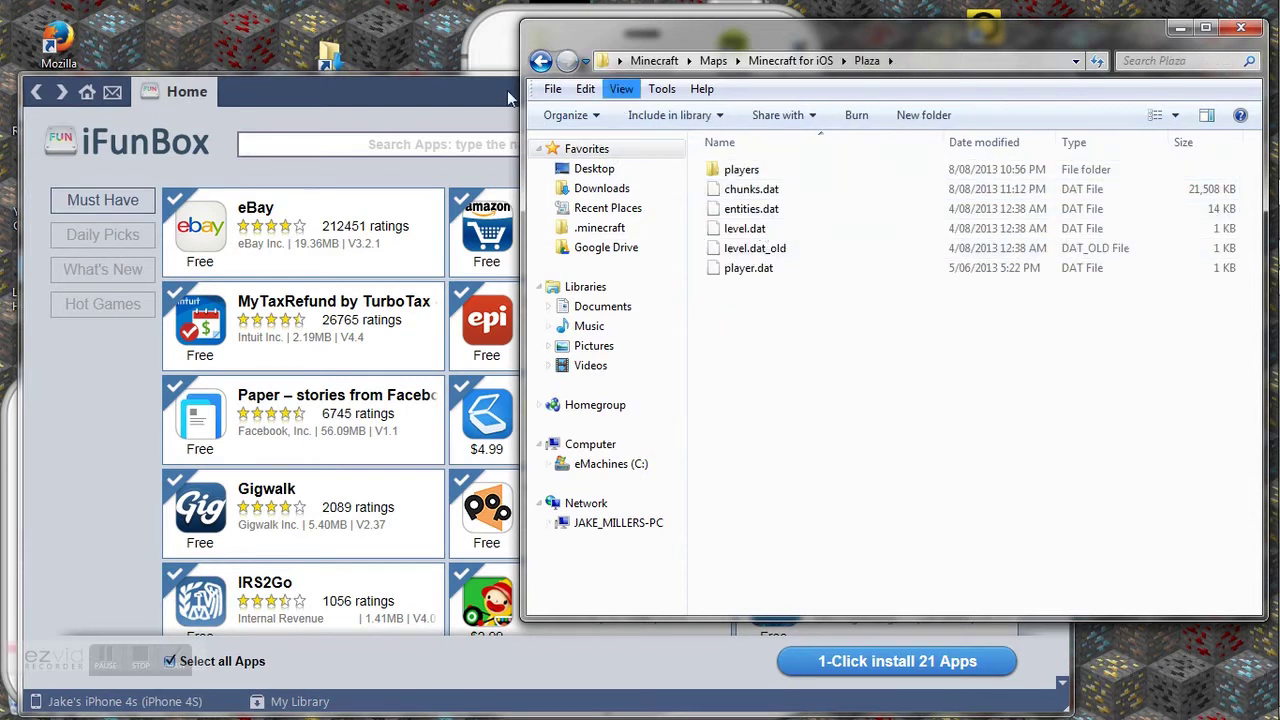
left_click(540, 58)
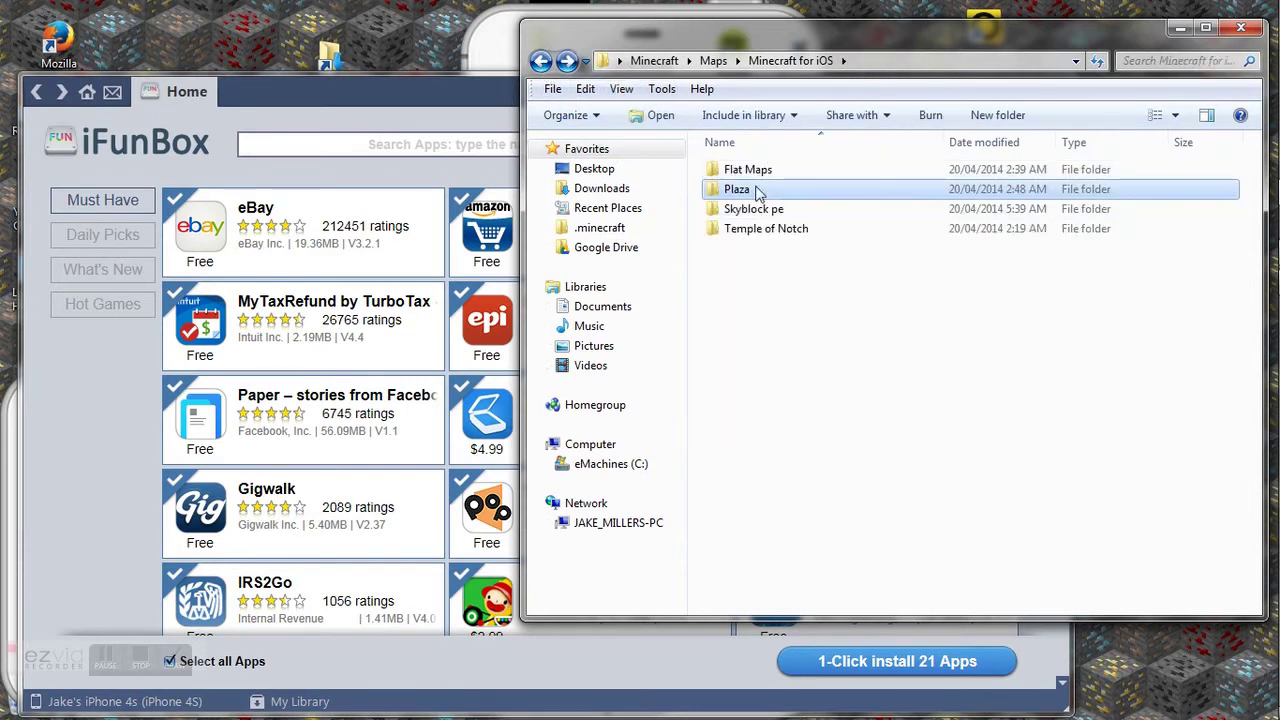
left_click(749, 388)
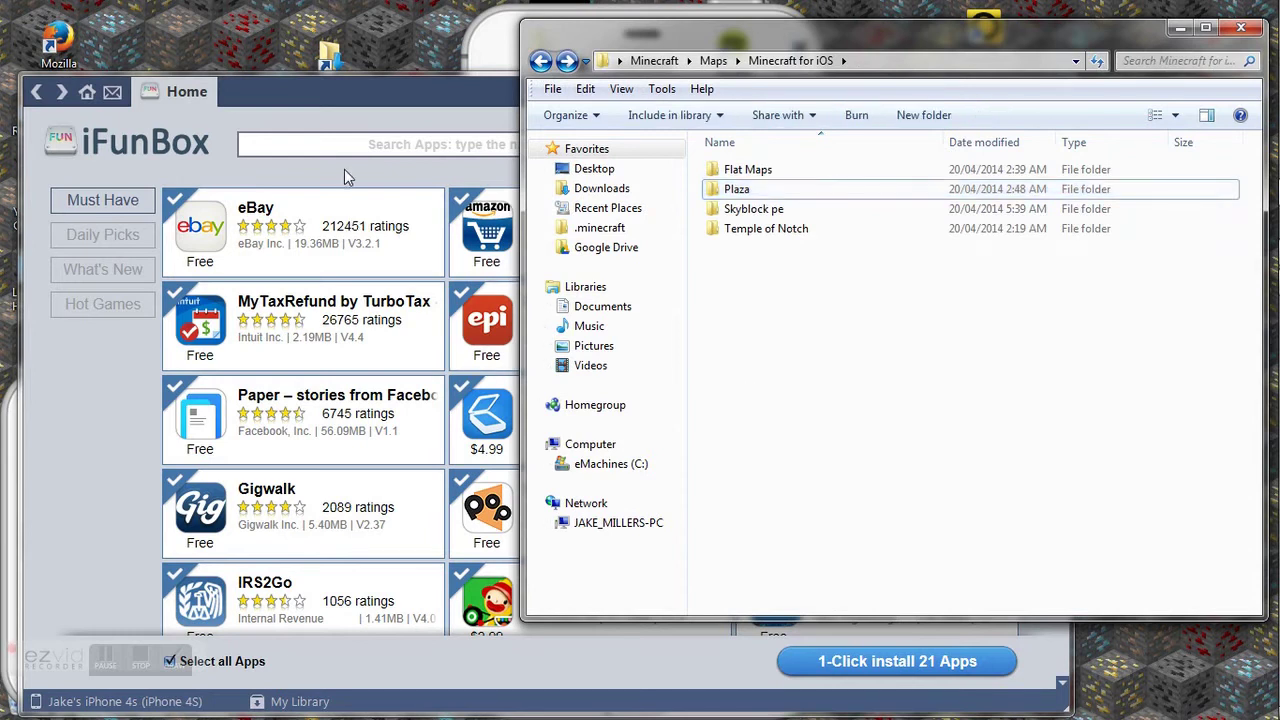
left_click(312, 112)
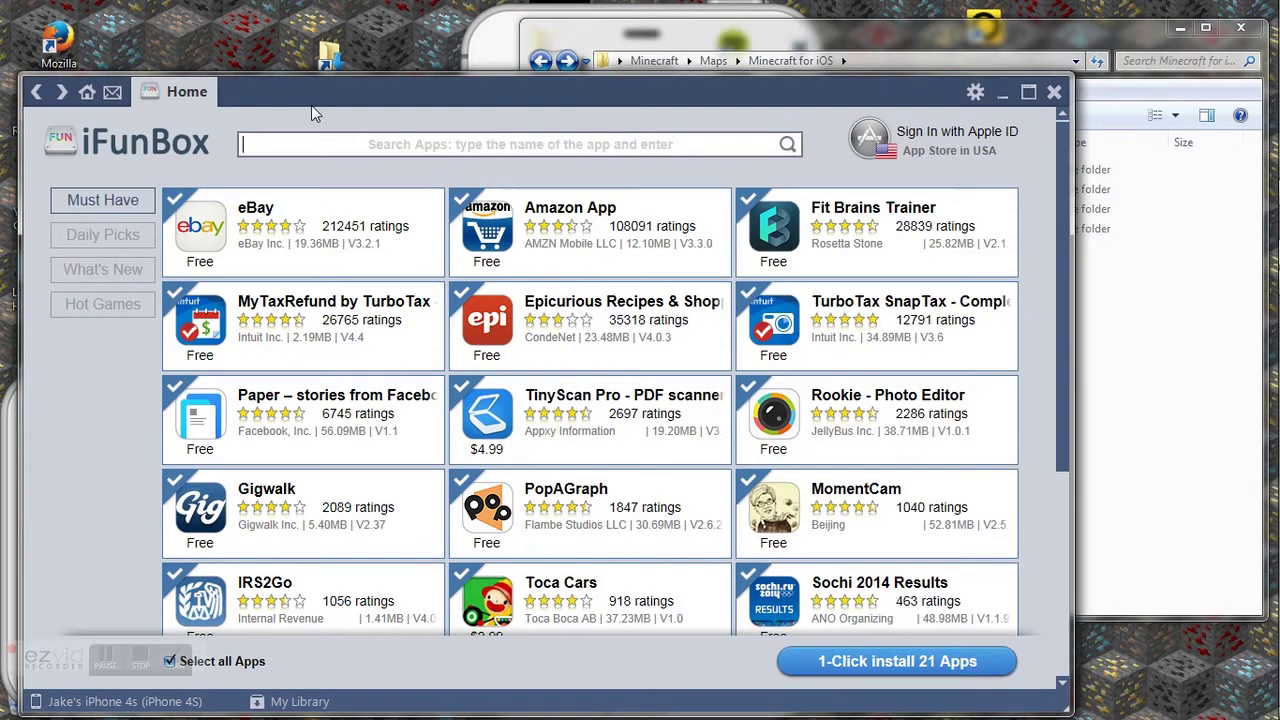
left_click(1176, 326)
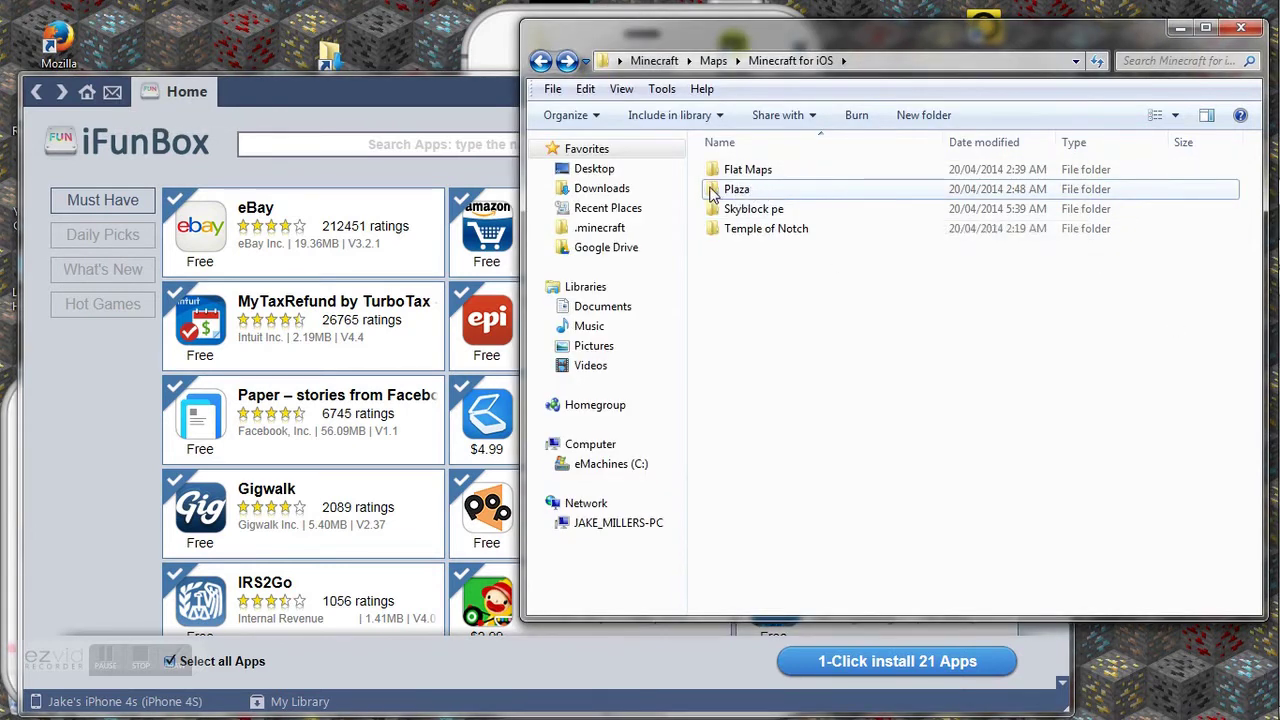
mouse_move(712, 193)
left_mouse_down()
mouse_move(760, 195)
mouse_move(703, 198)
left_mouse_up()
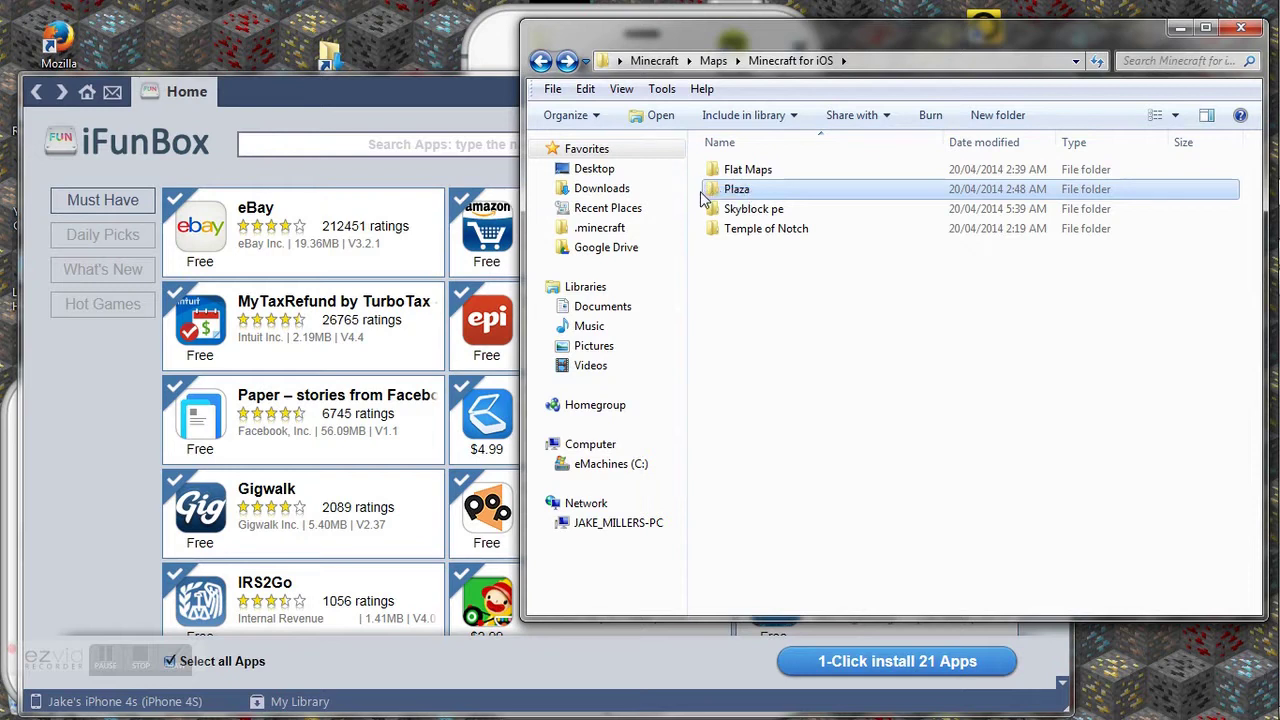
left_click(703, 198)
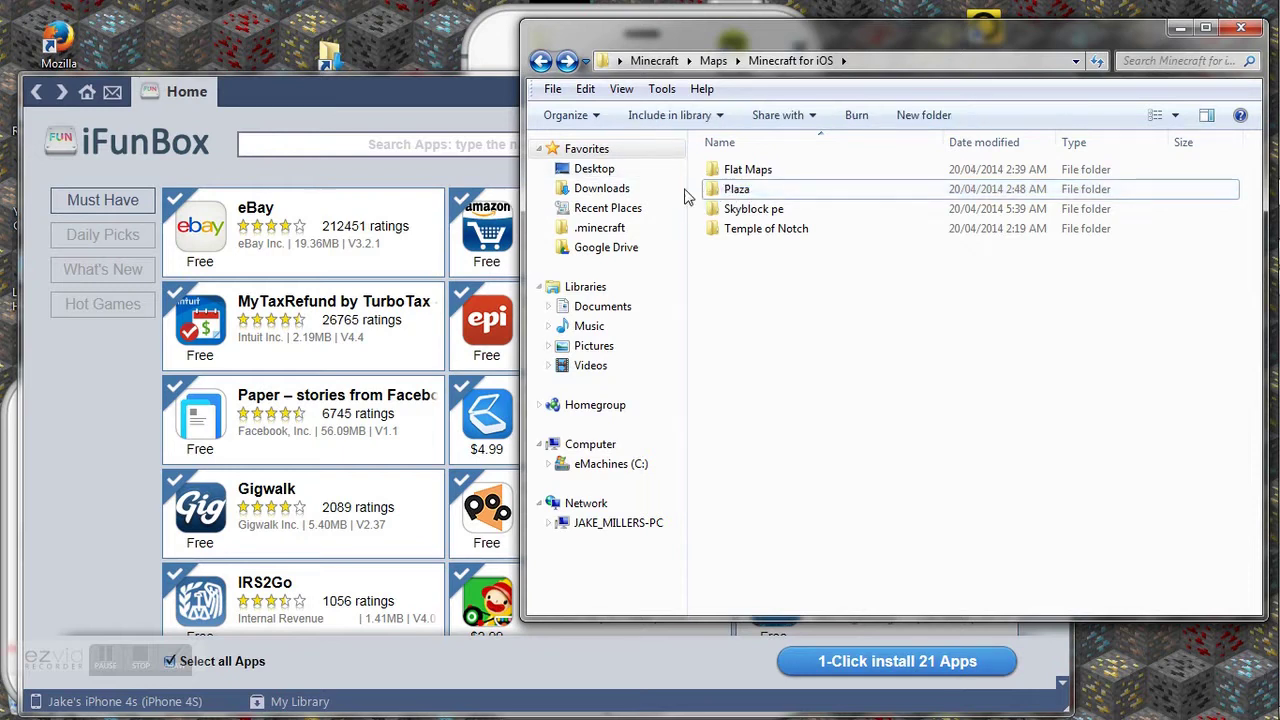
- Switch to iFunBox, show the apps on the connected iPhone 4S and open Minecraft PE's files for management
left_click(445, 100)
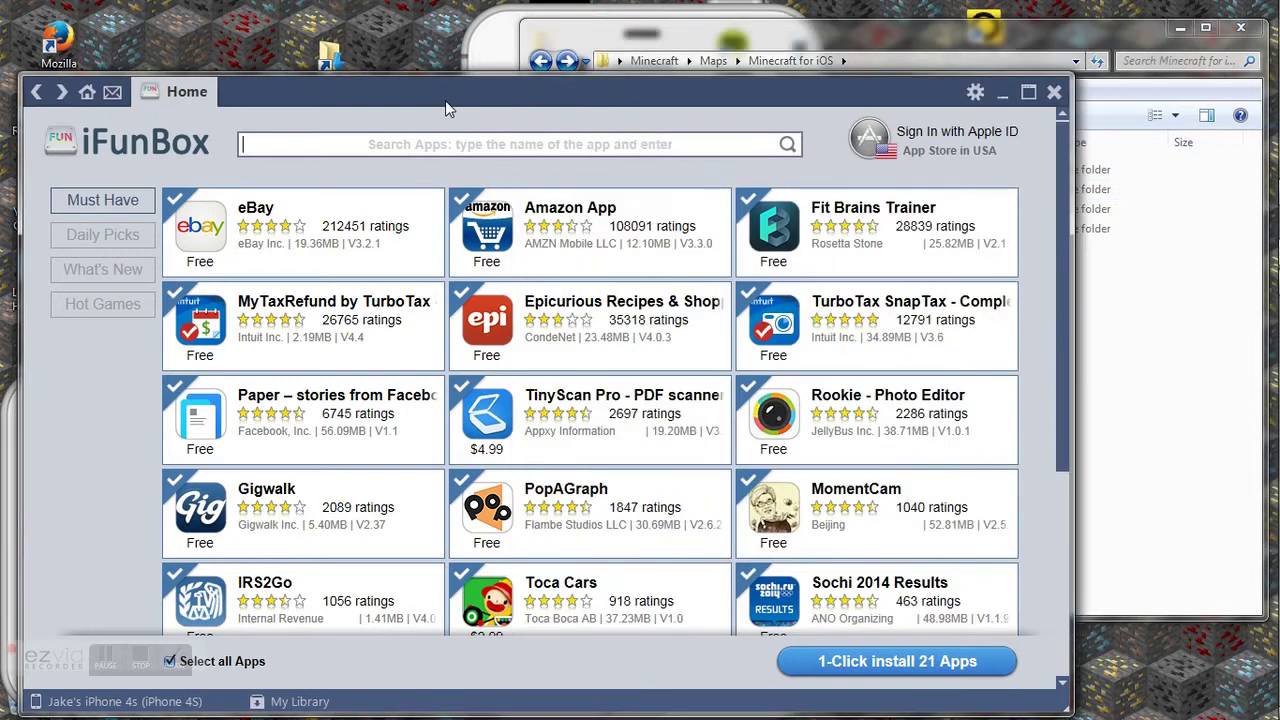
mouse_move(398, 232)
left_click(105, 701)
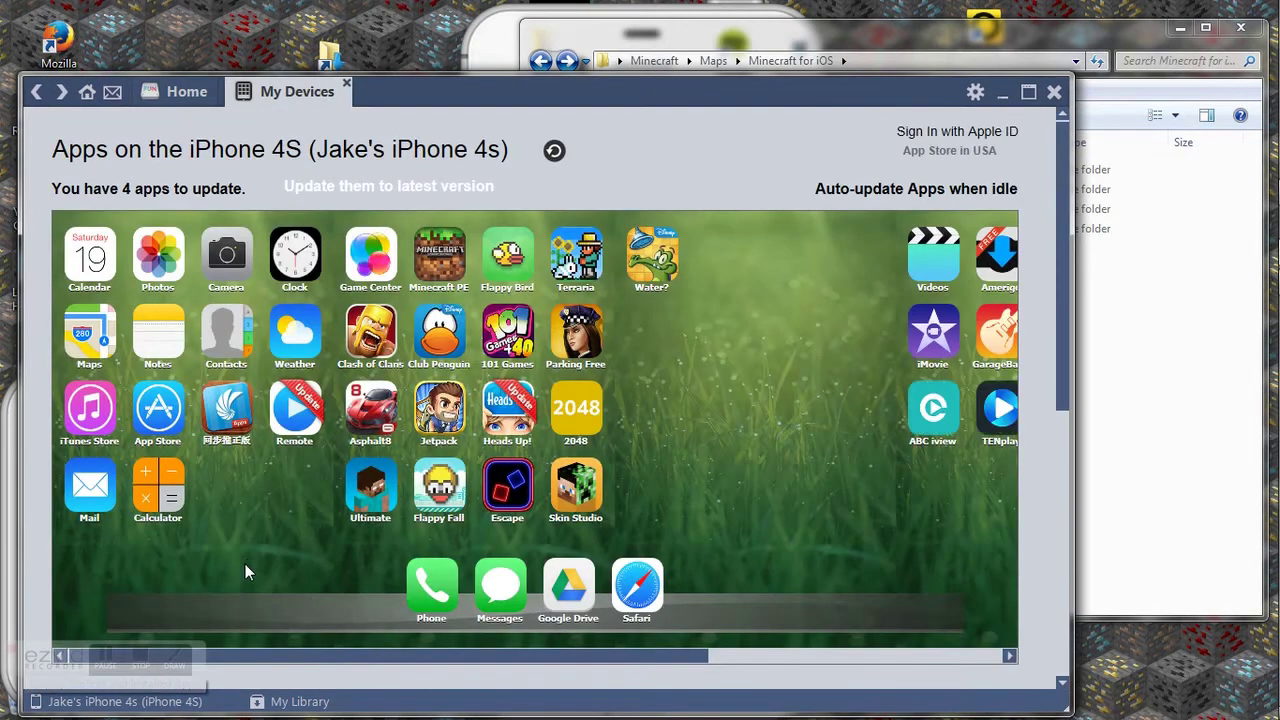
left_click_drag(609, 653, 410, 595)
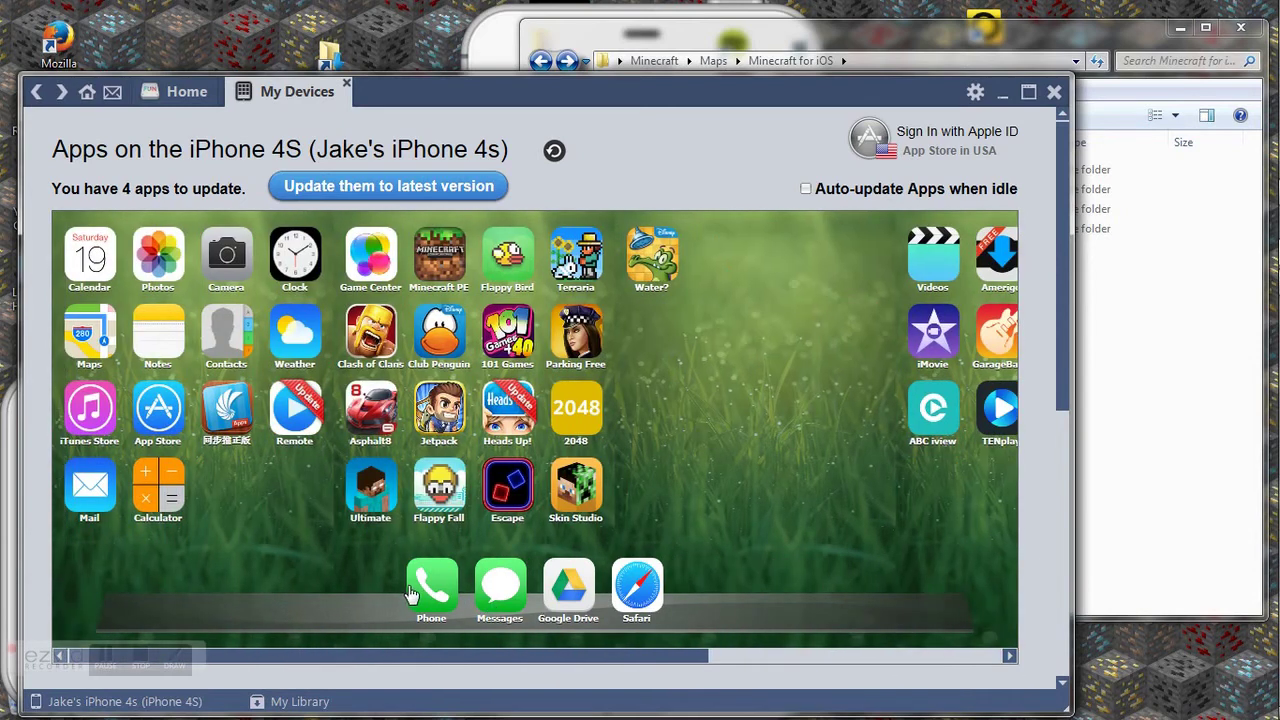
left_click(455, 258)
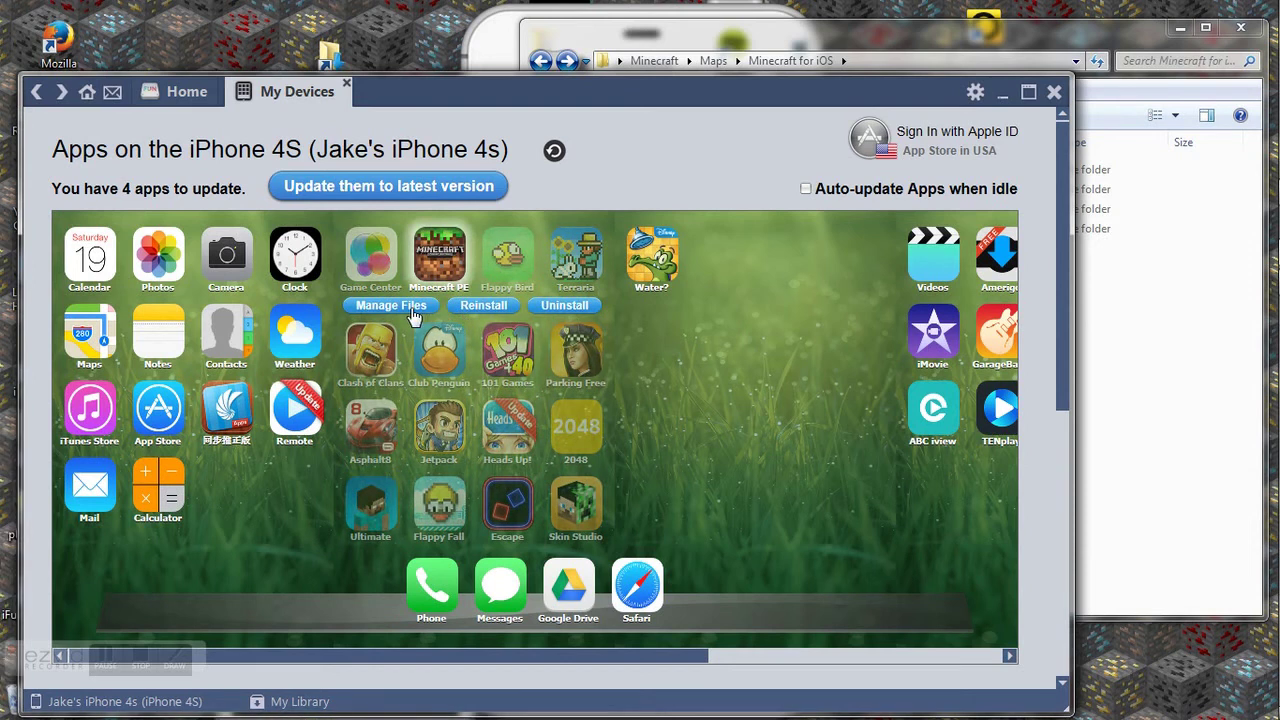
left_click(420, 305)
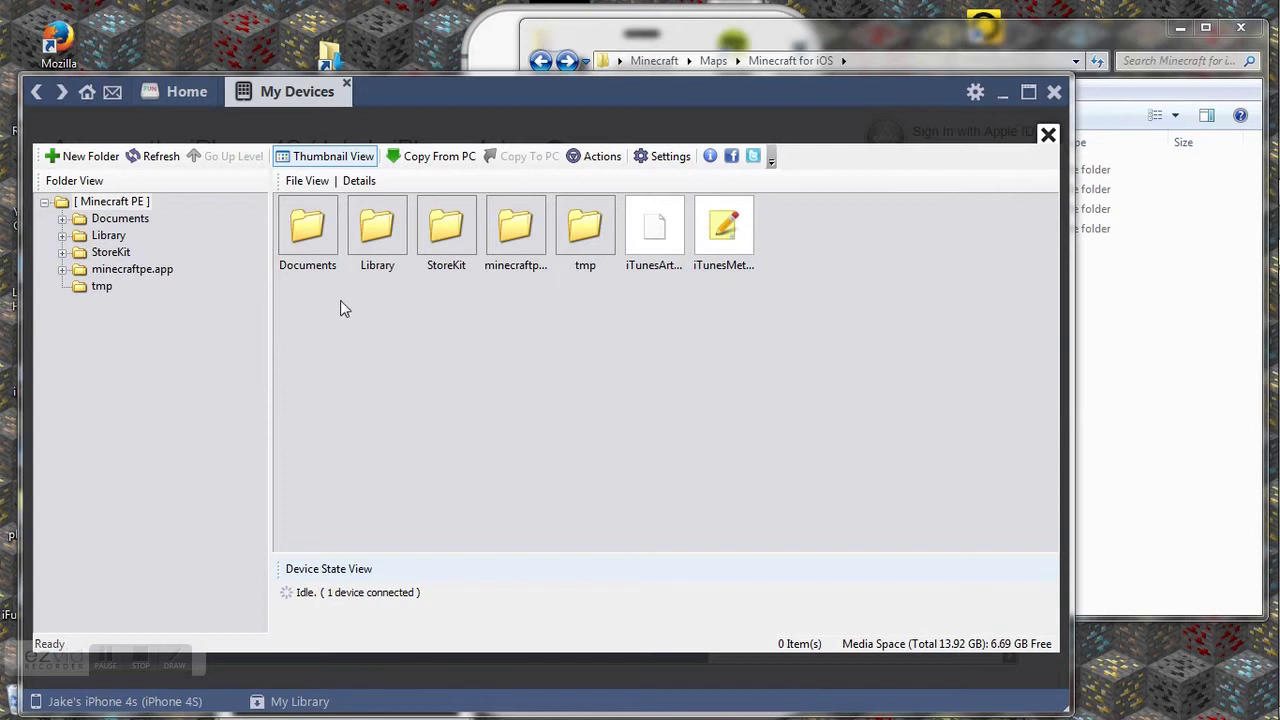
- Navigate through Documents, games and com.mojang into the minecraftWorlds folder of Minecraft PE
double_click(318, 243)
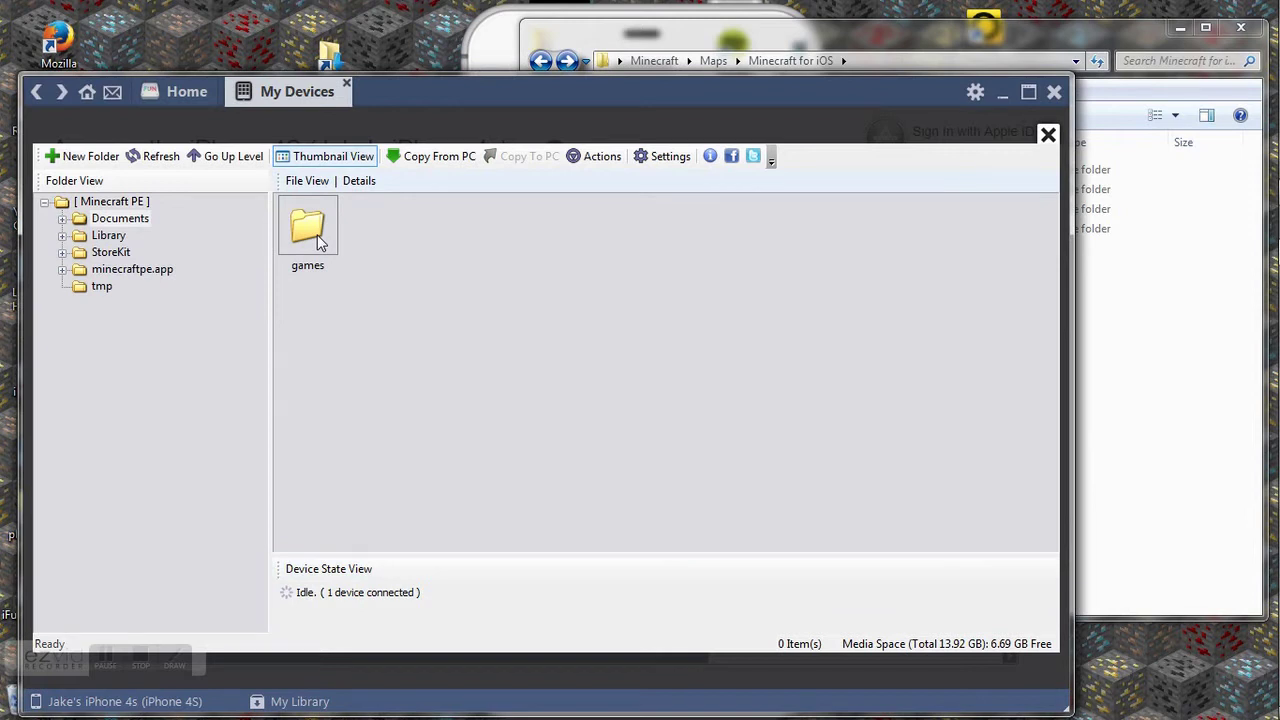
double_click(318, 243)
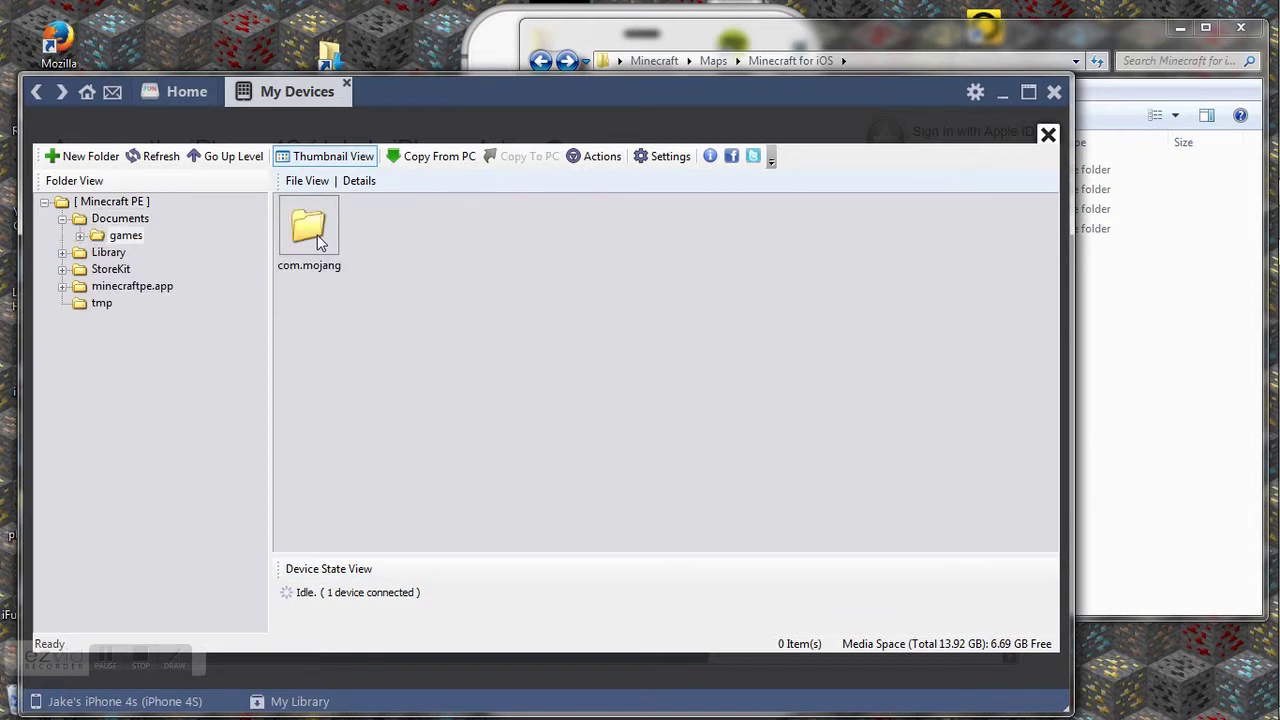
double_click(318, 243)
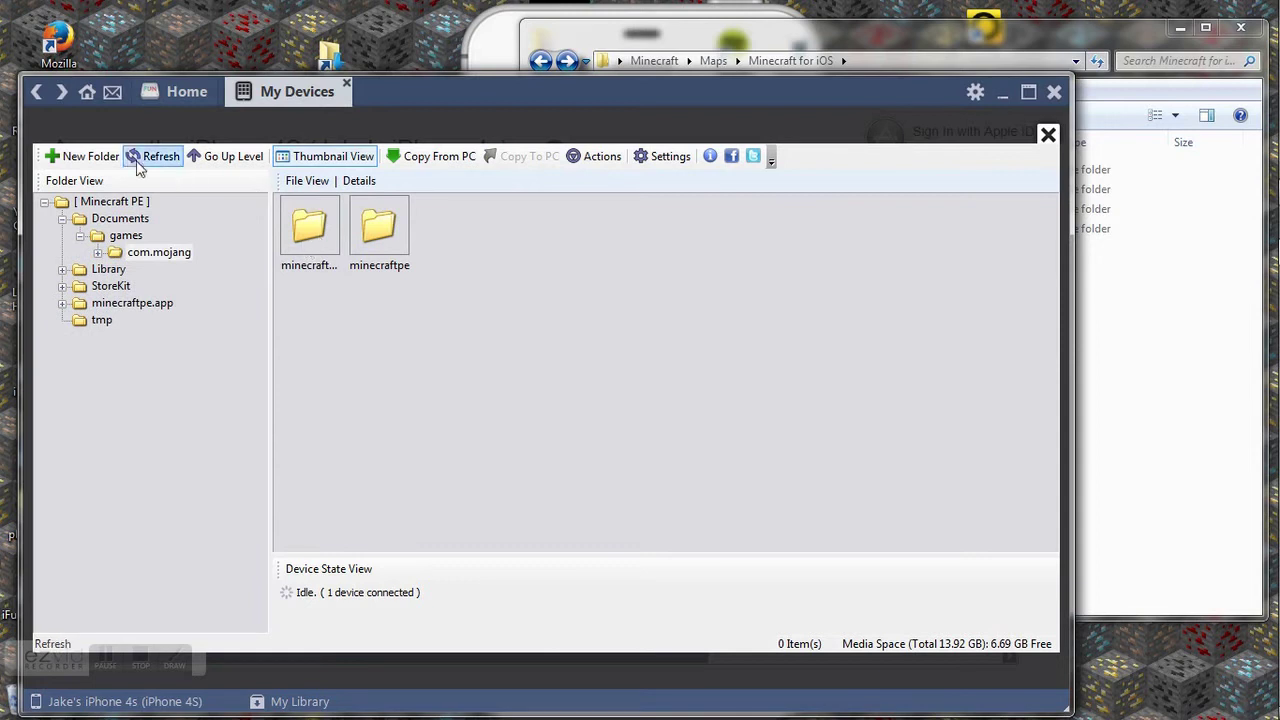
left_click(225, 156)
double_click(308, 227)
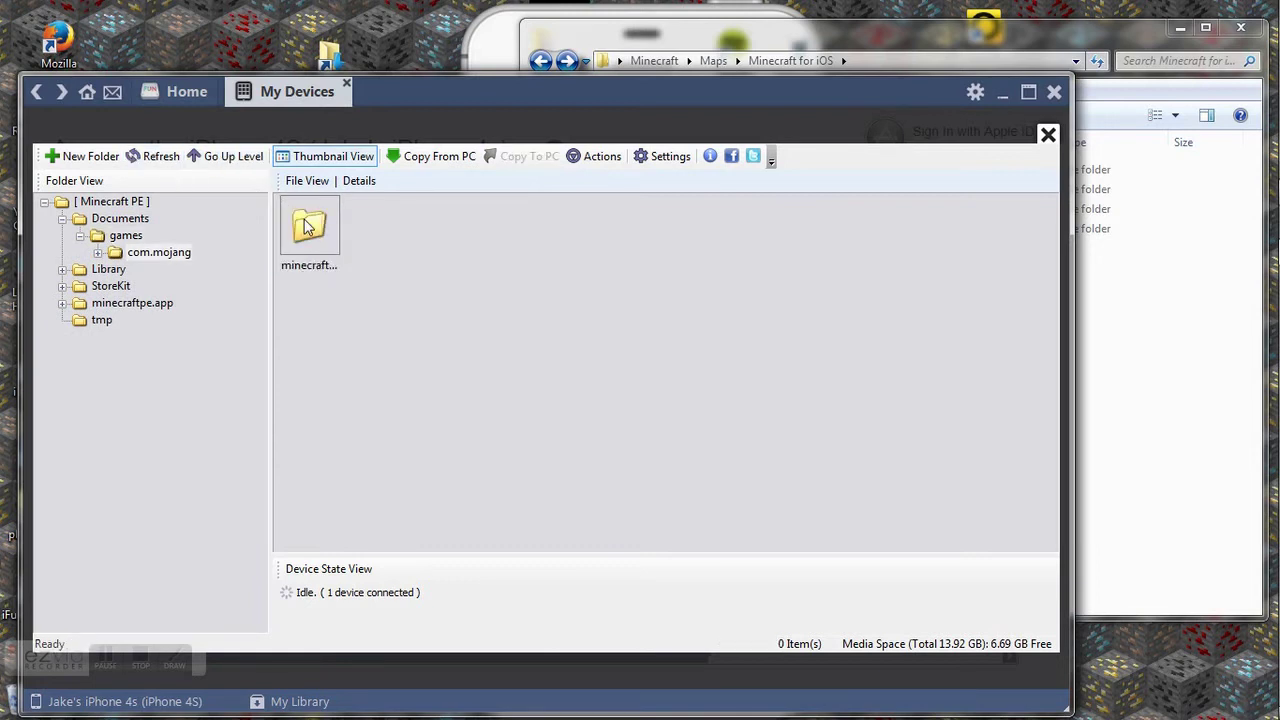
left_click(312, 233)
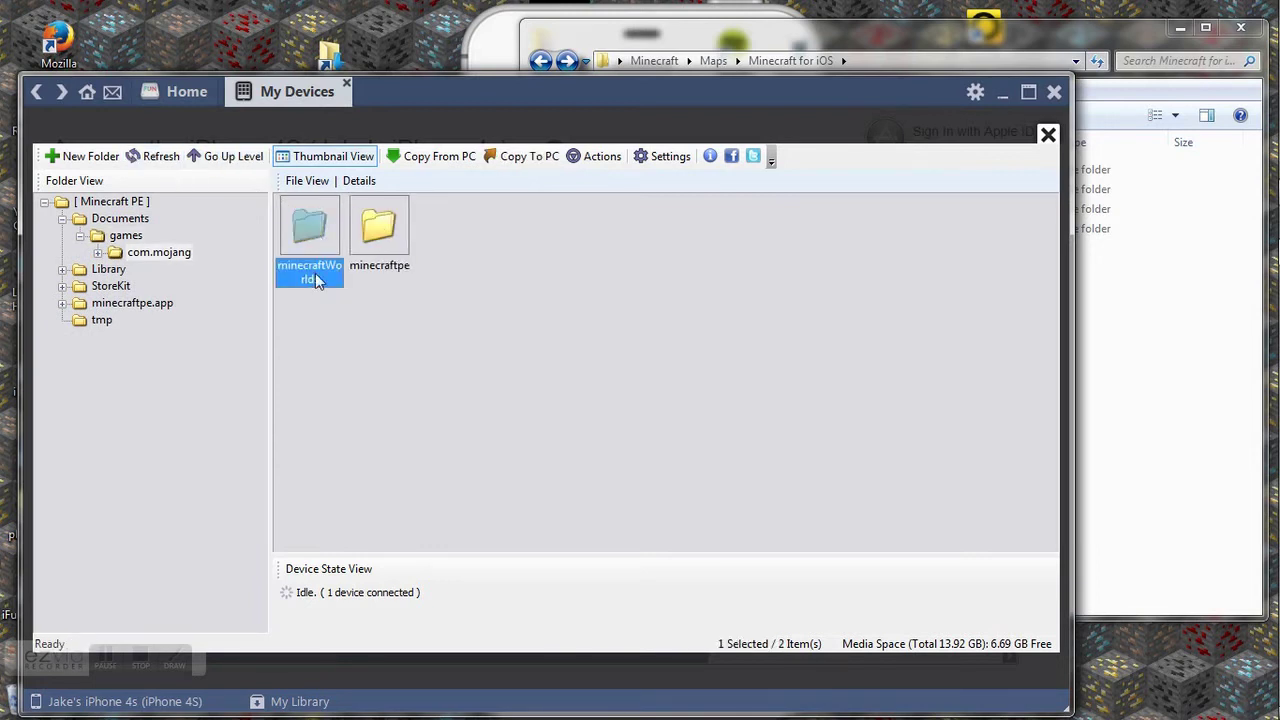
double_click(313, 246)
left_click_drag(414, 329, 536, 374)
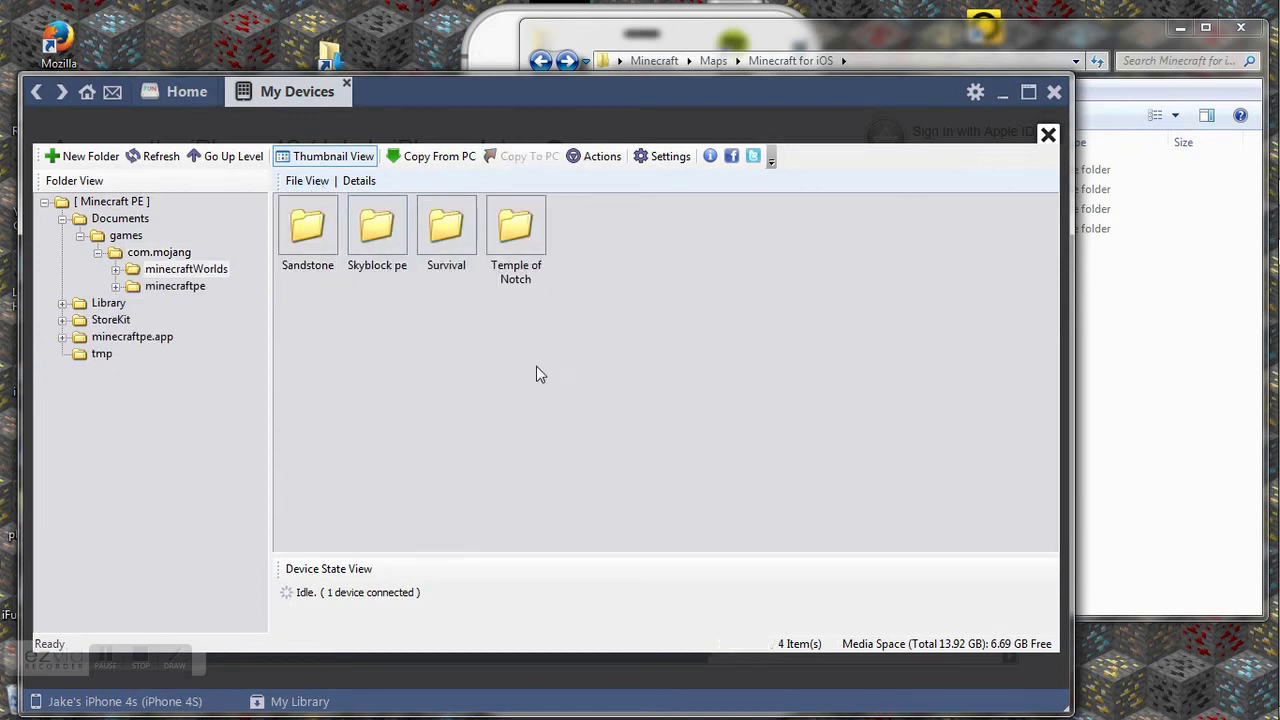
- Copy the Plaza map folder from the Minecraft for iOS folder into minecraftWorlds on the iPhone and refresh the file list
left_click(1096, 343)
left_click(722, 191)
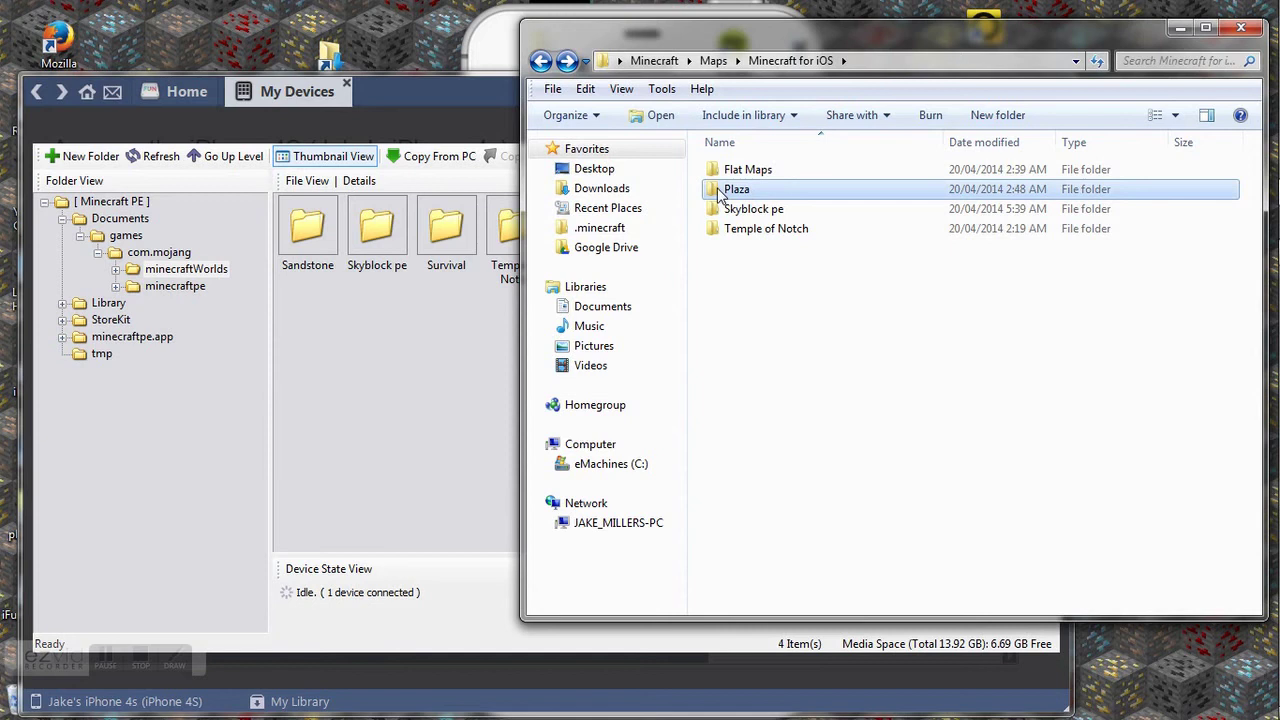
left_click_drag(716, 200, 397, 405)
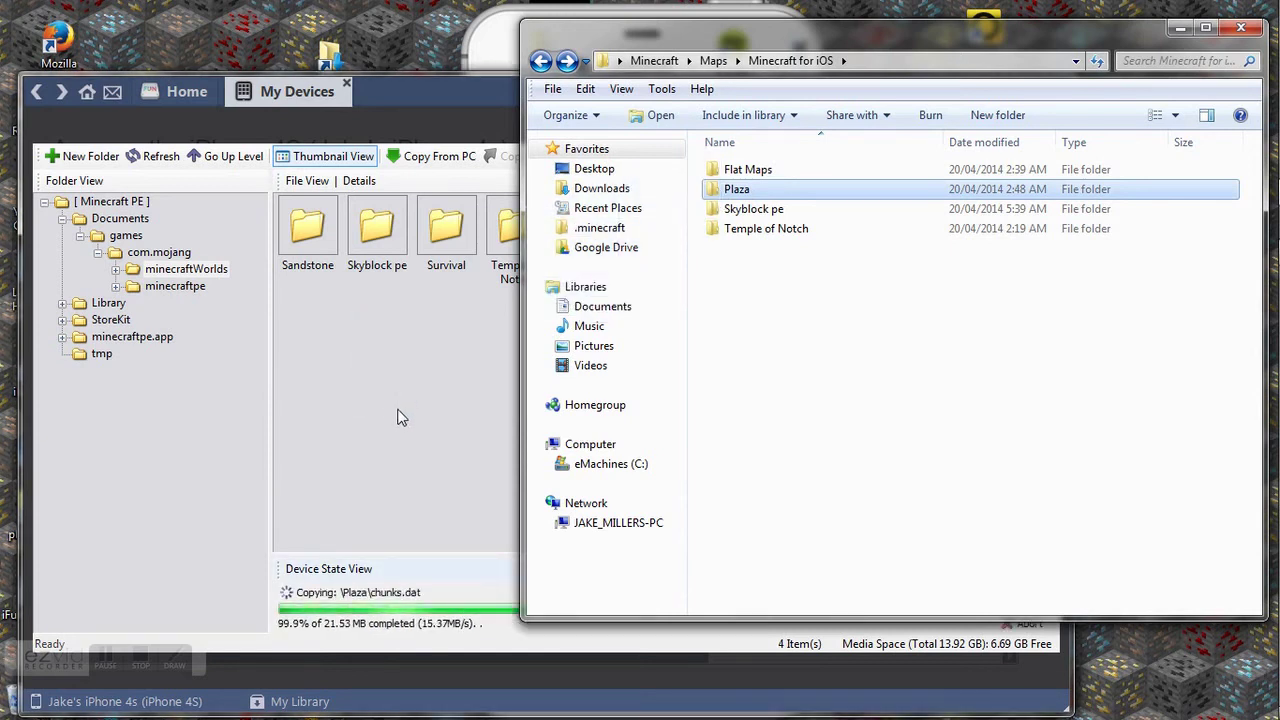
left_click(397, 449)
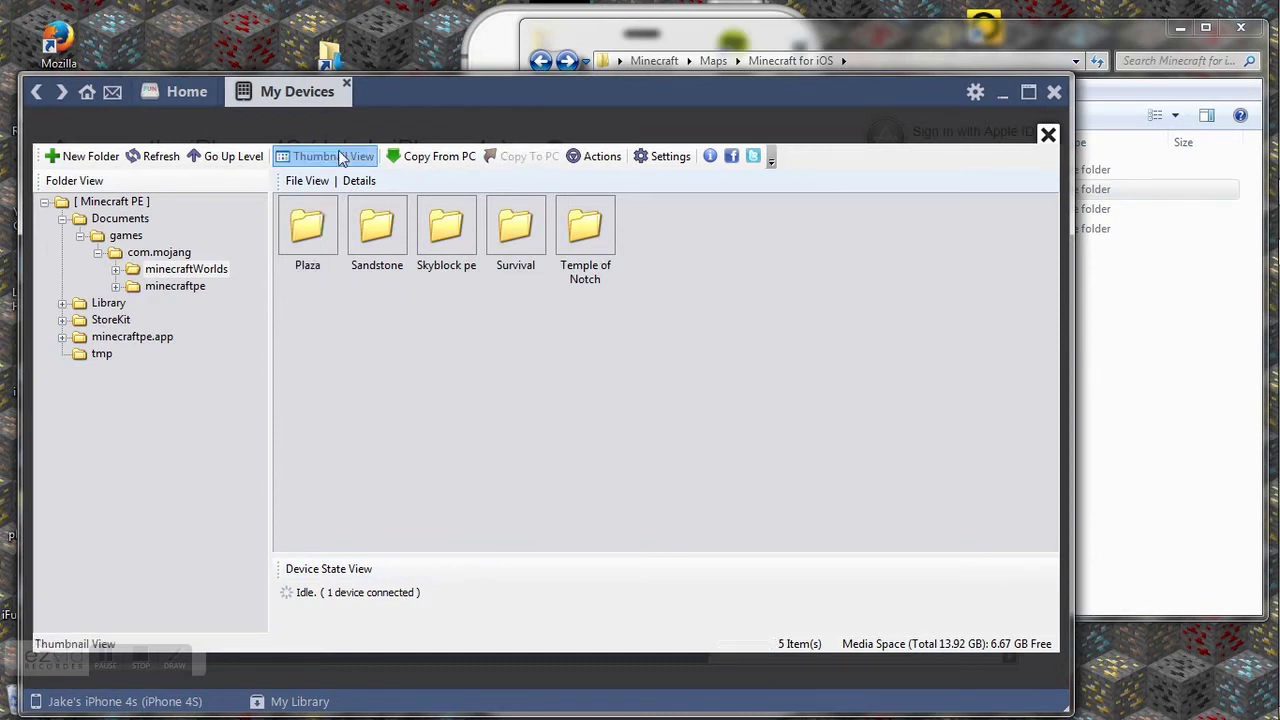
left_click(157, 160)
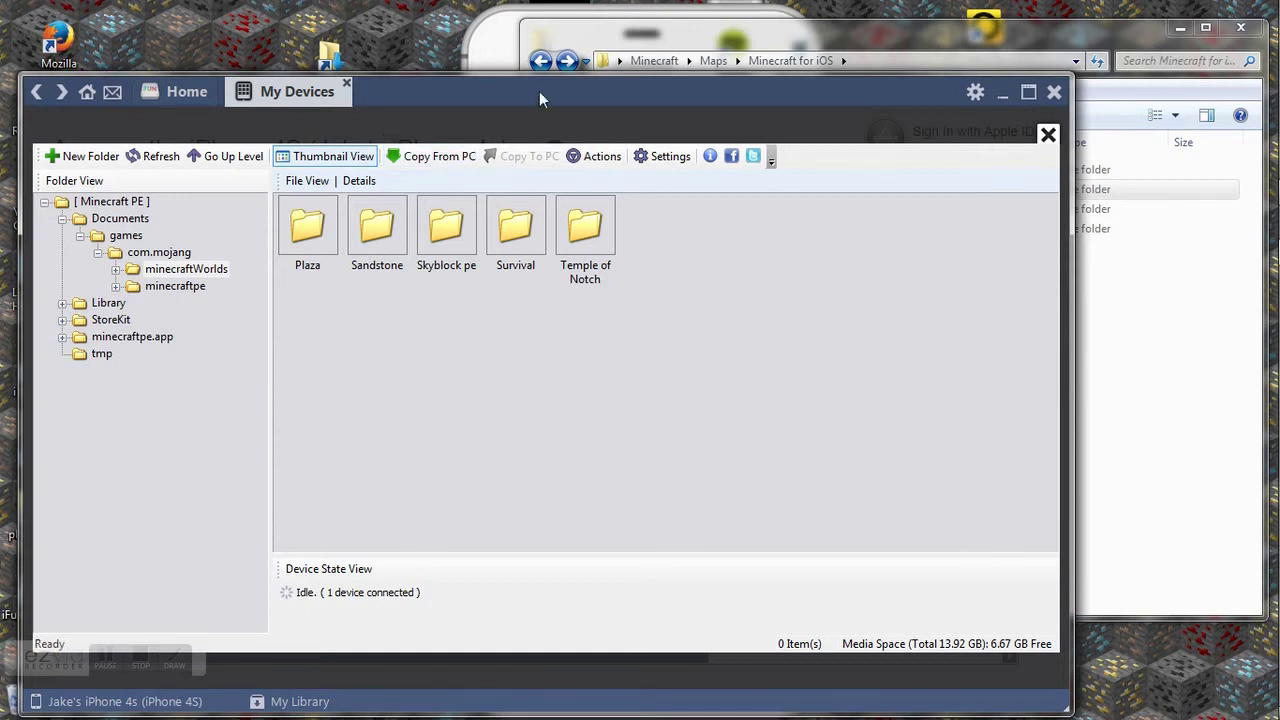
- Shift the iFunBox window slightly and bring the mirrored iPhone screen window to the front
left_click_drag(551, 87, 588, 50)
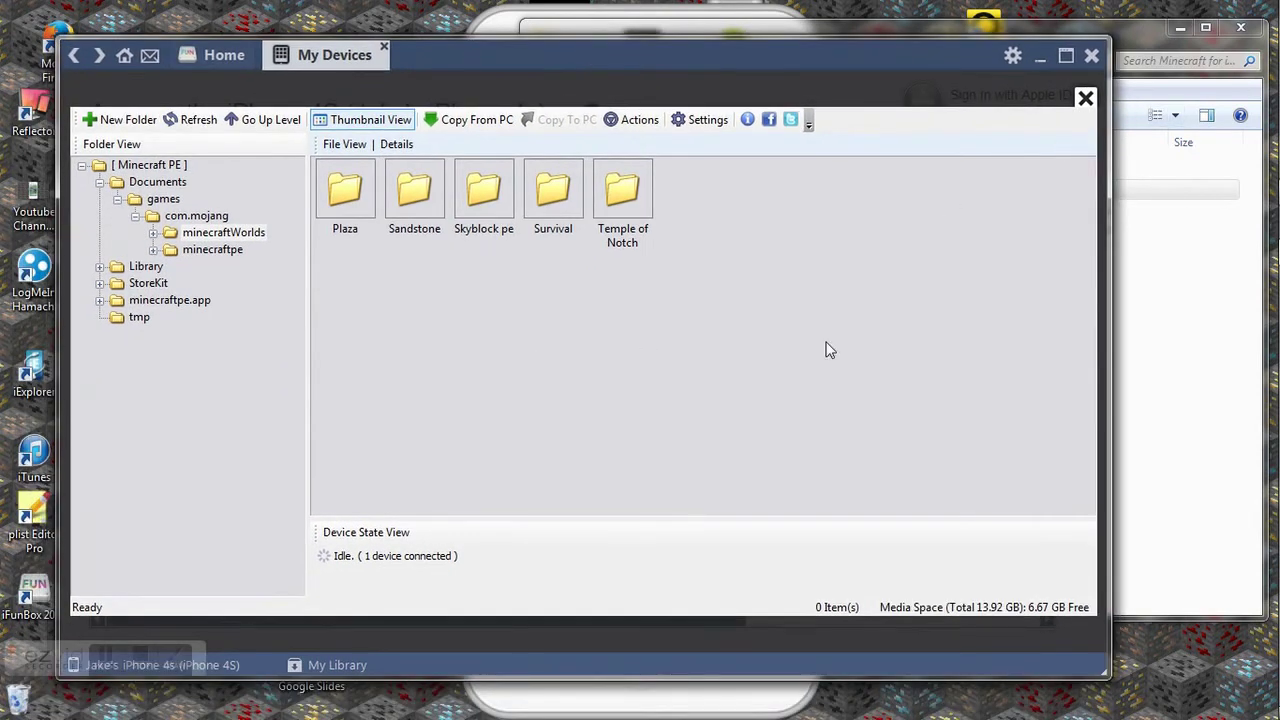
mouse_move(1272, 210)
mouse_move(1276, 616)
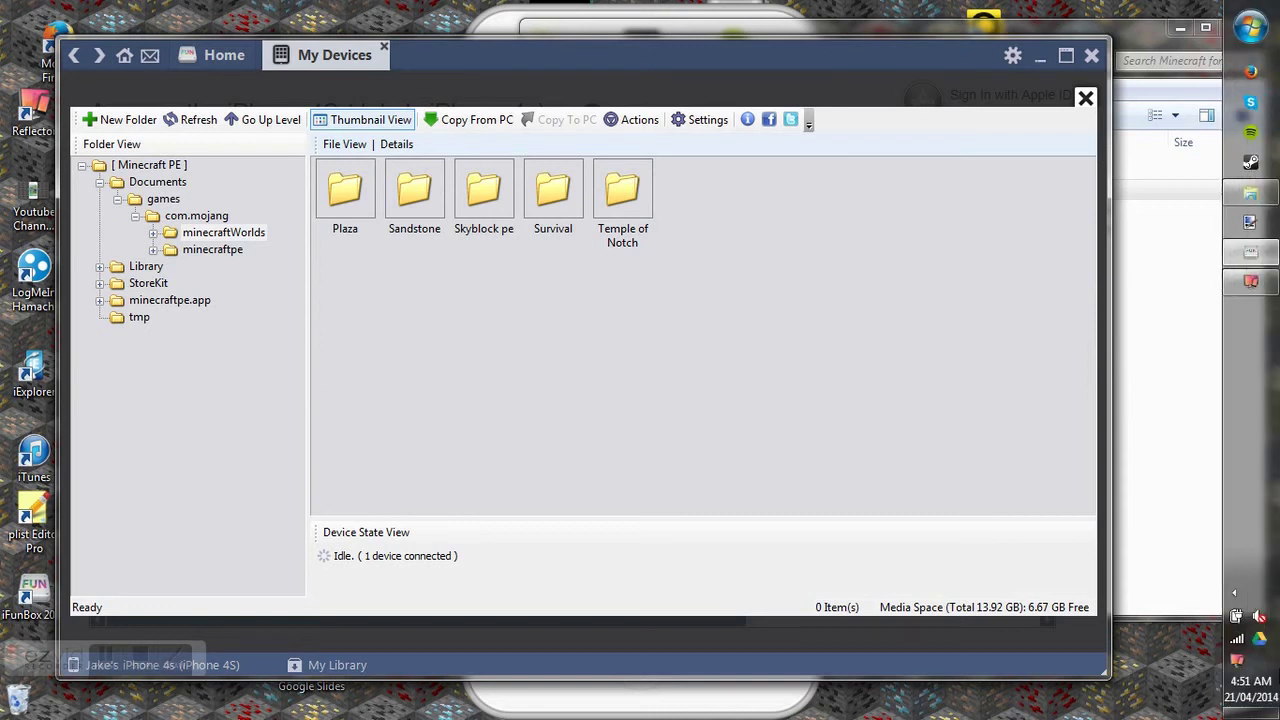
left_click(1250, 282)
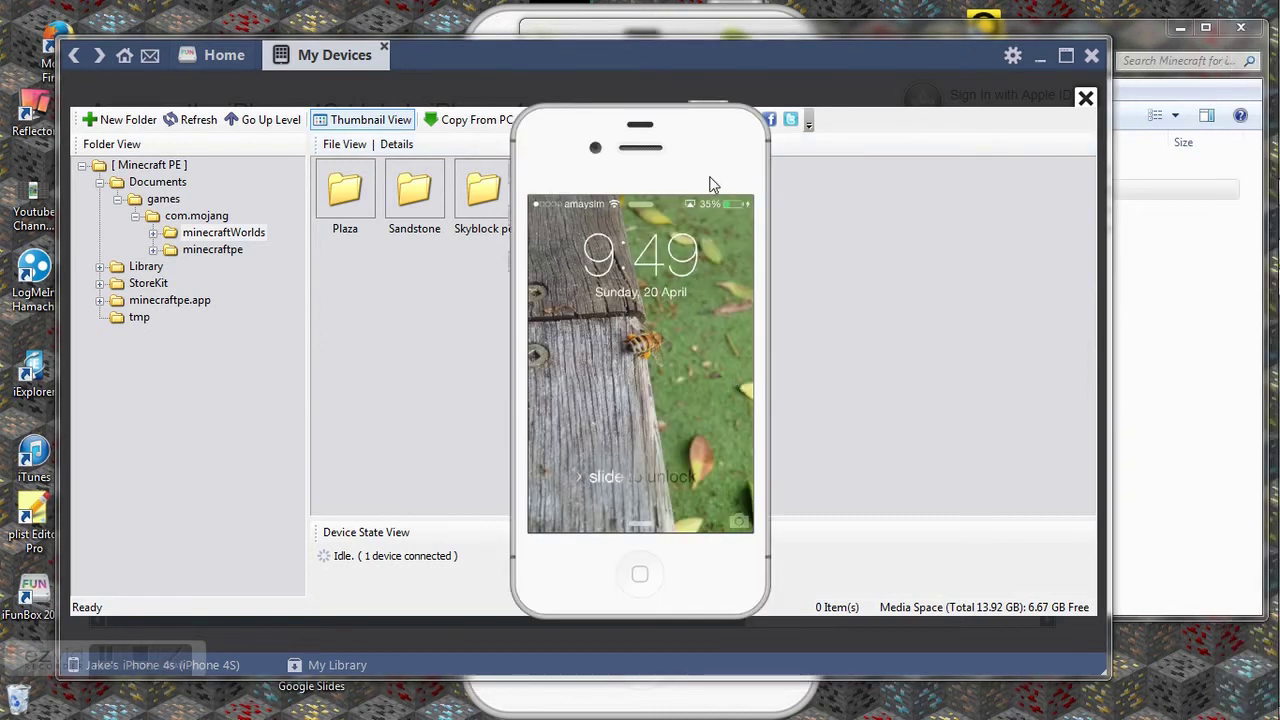